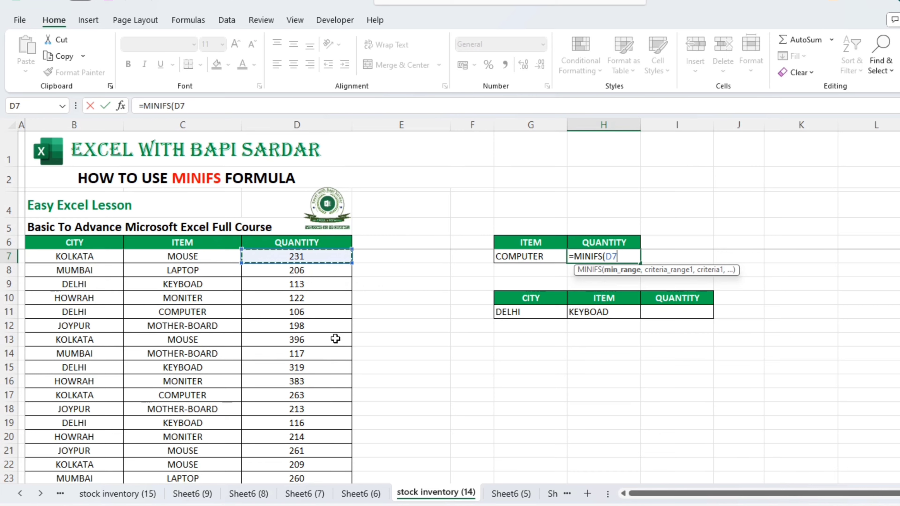
Complete the formula in H7 as =MINIFS(D7:D23,C7:C23,G7) and centre the result horizontally in the cell
key(ctrl+shift+Down)
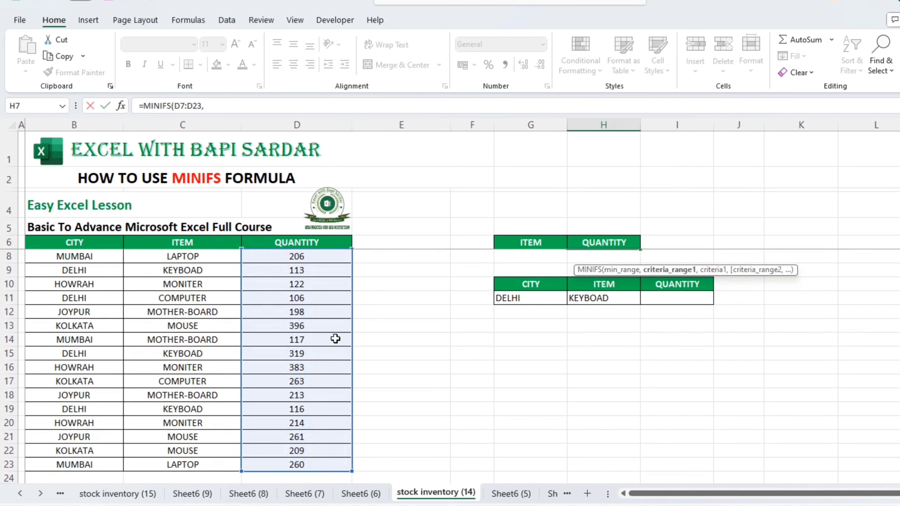
text(,)
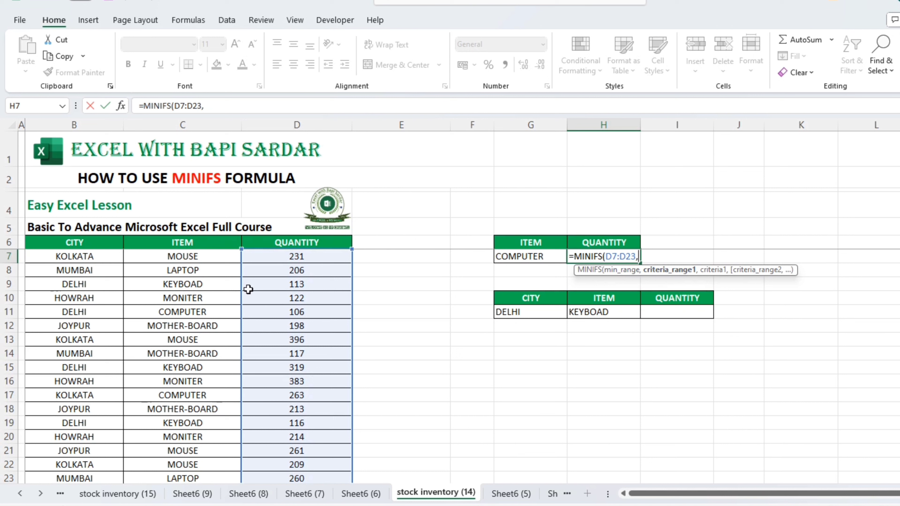
click(173, 257)
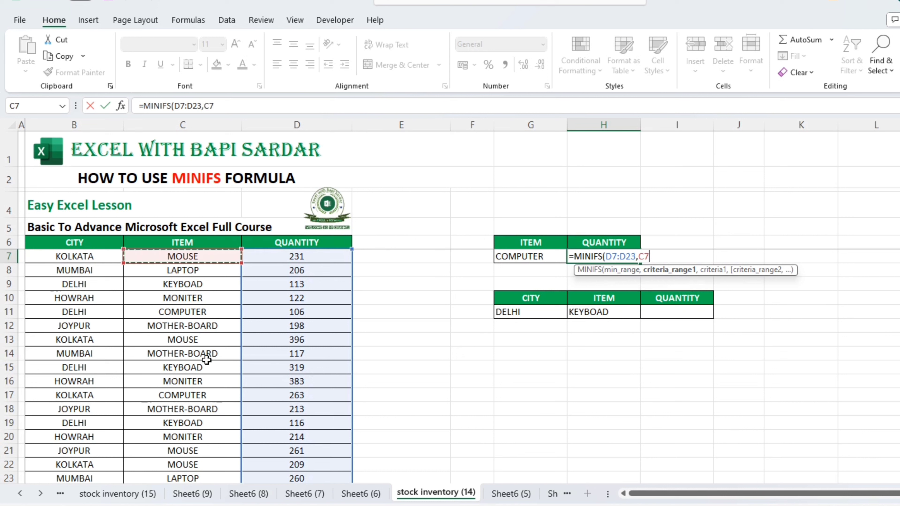
key(ctrl+shift+Down)
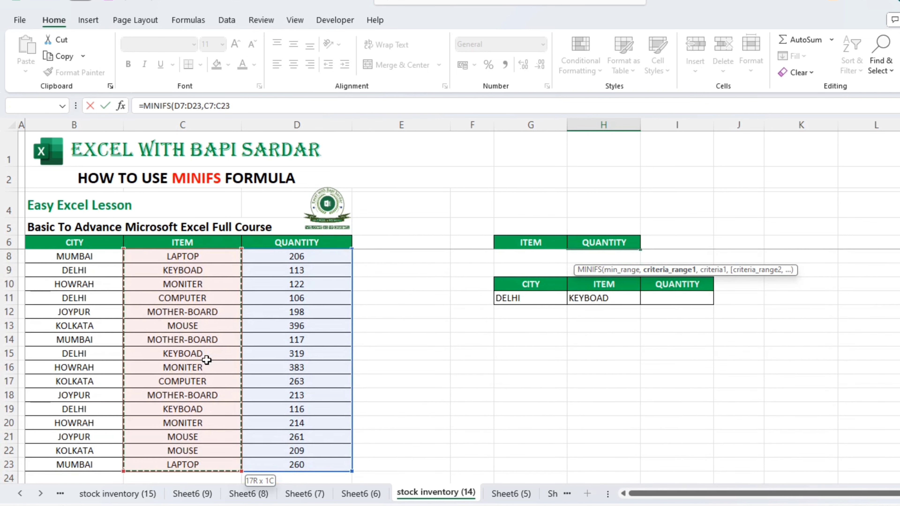
text(,)
scroll(206, 360, up, 1)
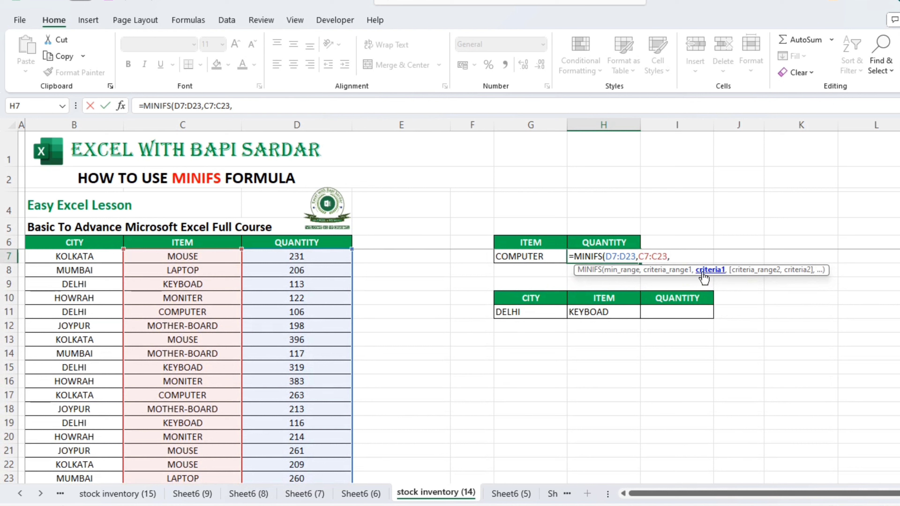
click(529, 258)
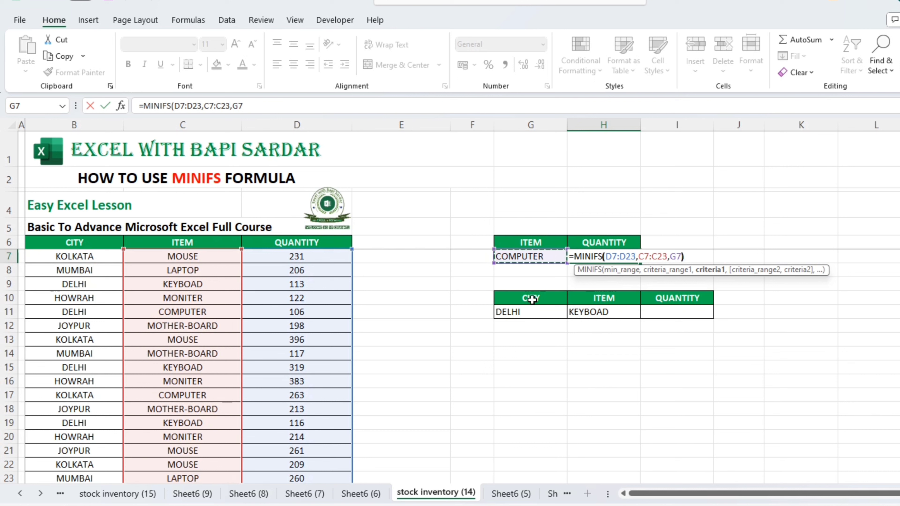
text())
key(Return)
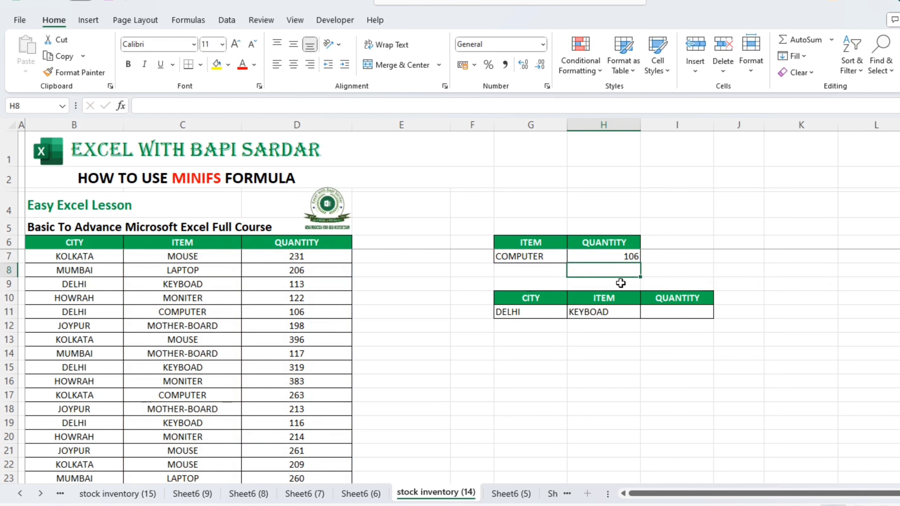
click(602, 258)
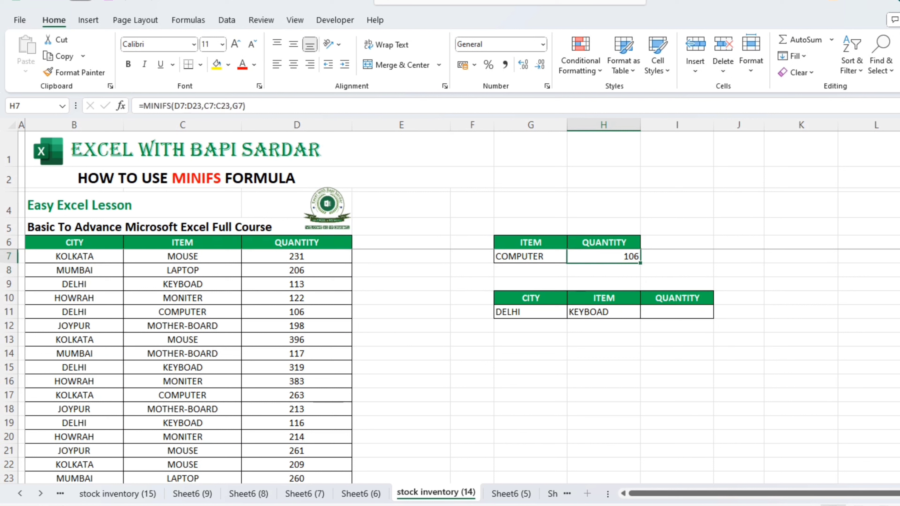
click(292, 65)
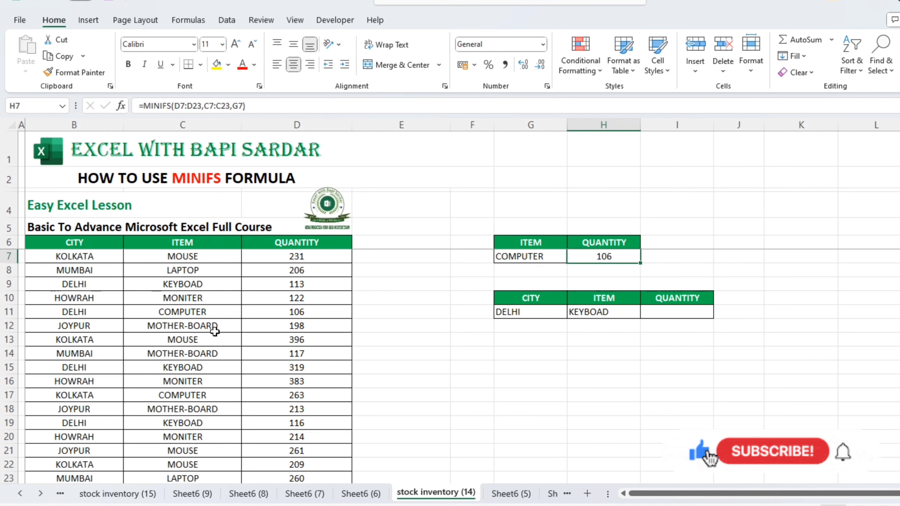
Change the item criterion in G7 to MOUSE and check the recalculated quantity in H7
click(564, 260)
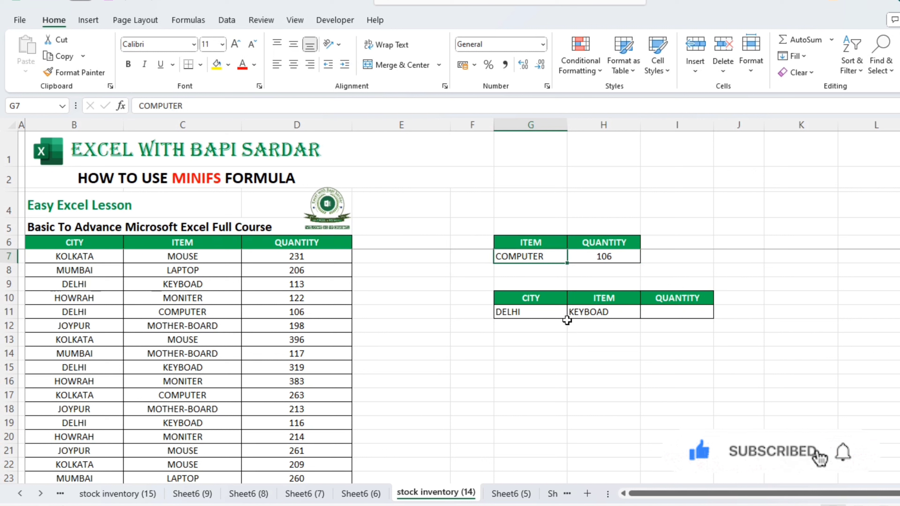
text(MOUSE)
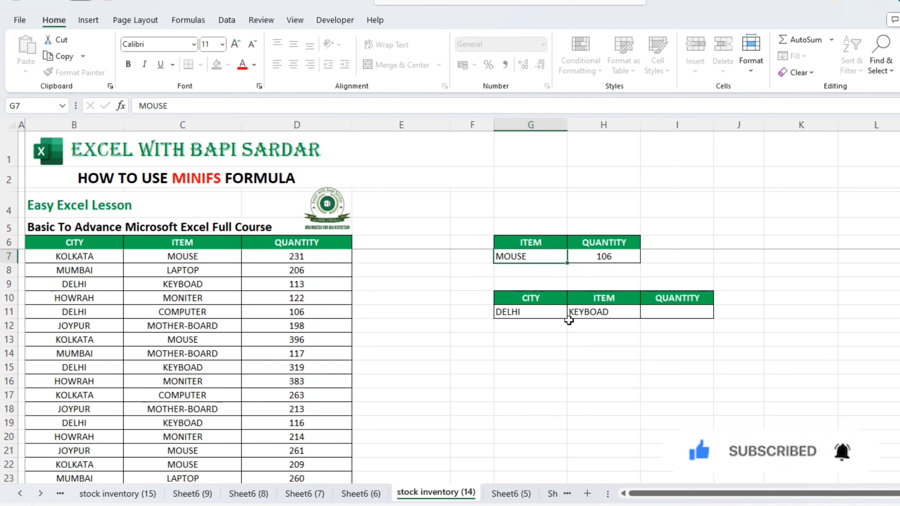
key(Return)
click(624, 261)
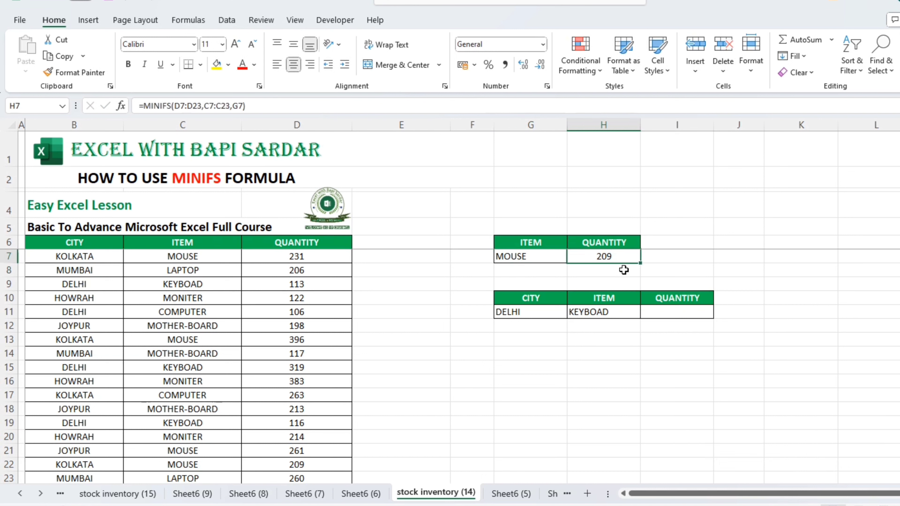
Add filters to the header row 6 and filter the ITEM column to show only MOUSE
click(10, 243)
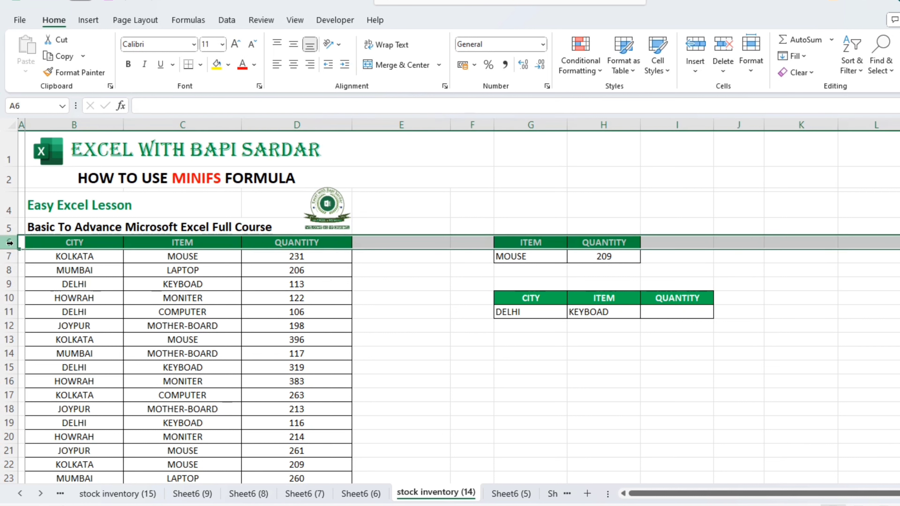
key(ctrl+shift+l)
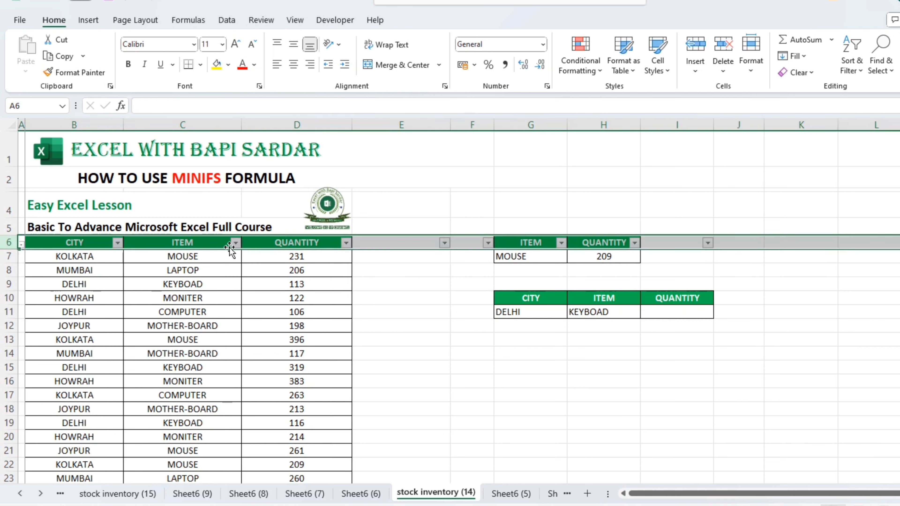
click(236, 243)
click(99, 383)
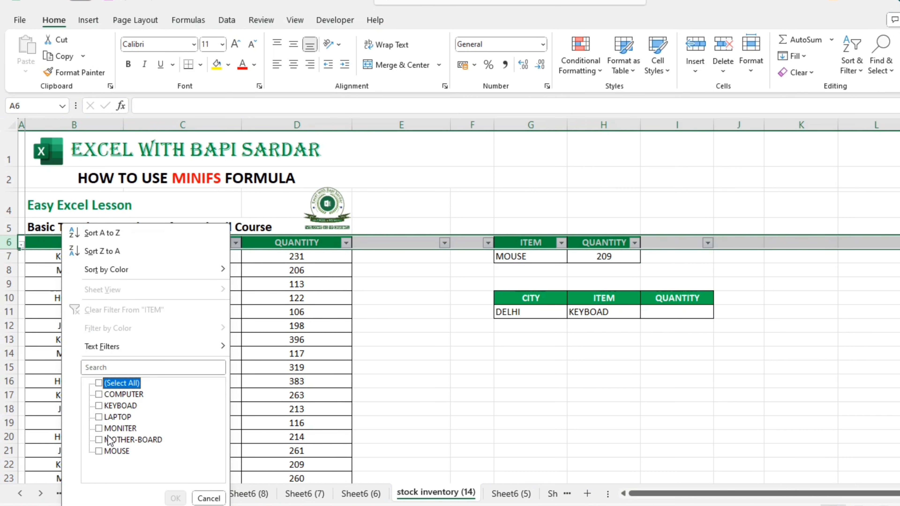
click(99, 451)
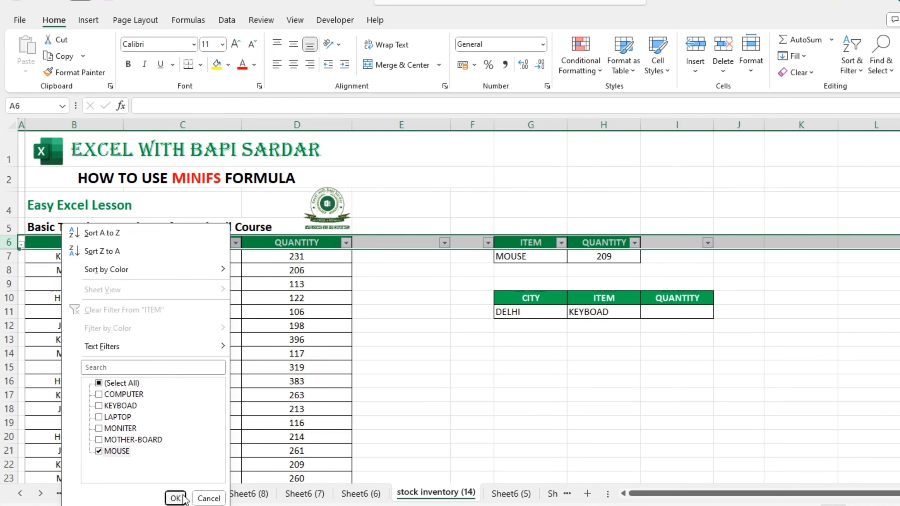
click(175, 497)
Compare the filtered MOUSE quantities with the result in H7 and remove the filters from the header row
drag(297, 257, 302, 300)
click(301, 298)
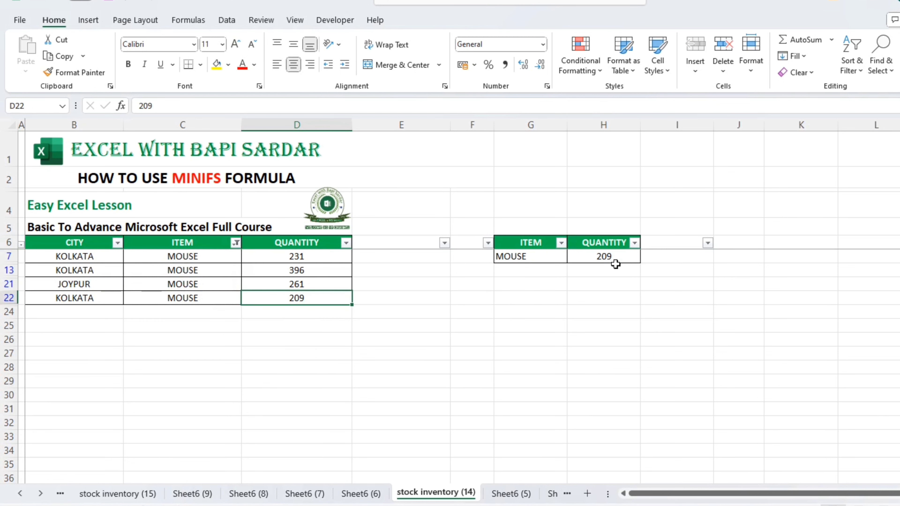
key(ctrl+shift+l)
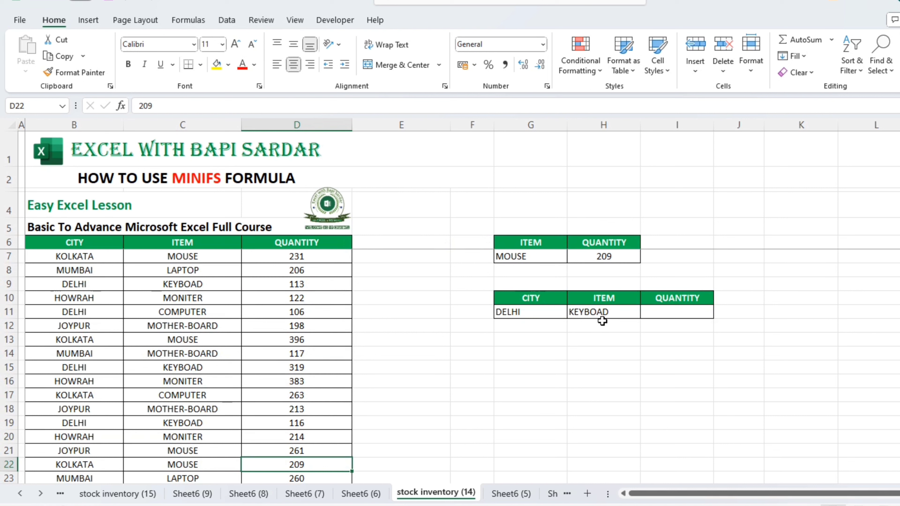
Start a MINIFS formula in I11 with the quantities D7:D23 as the minimum range
click(670, 312)
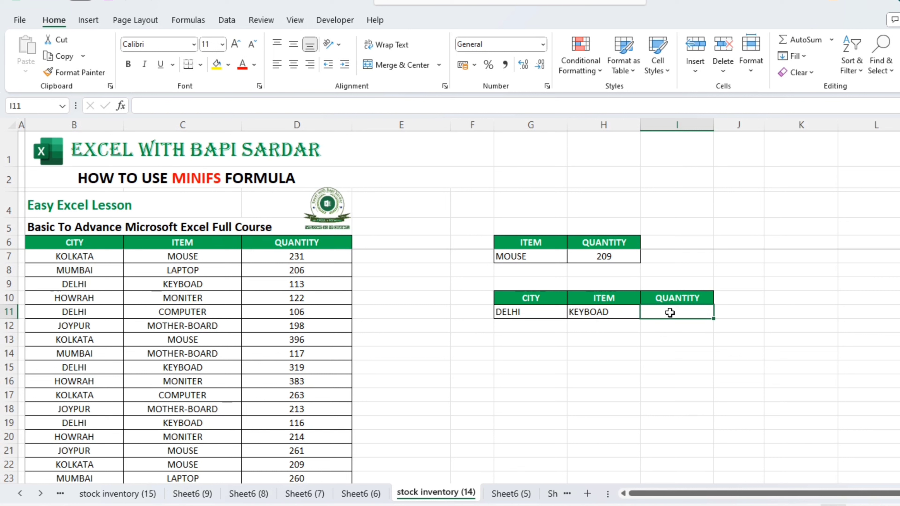
scroll(669, 312, down, 1)
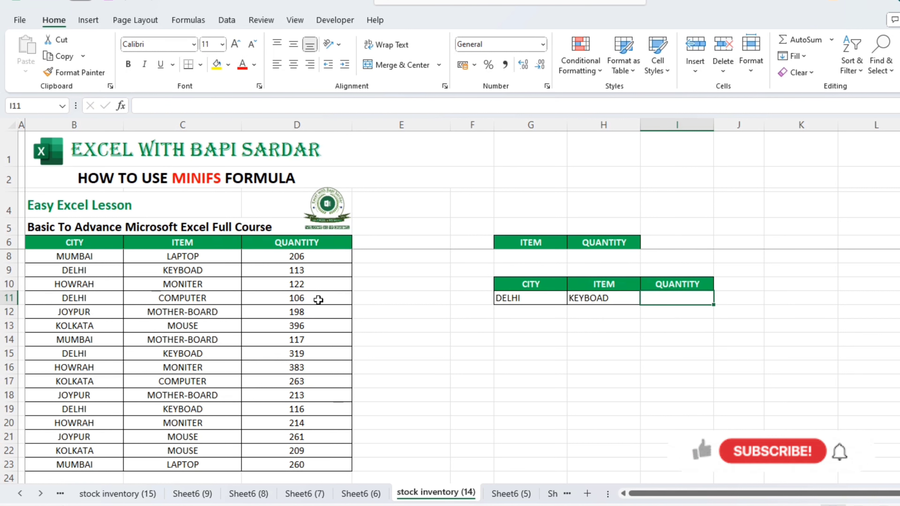
text(=MINIF)
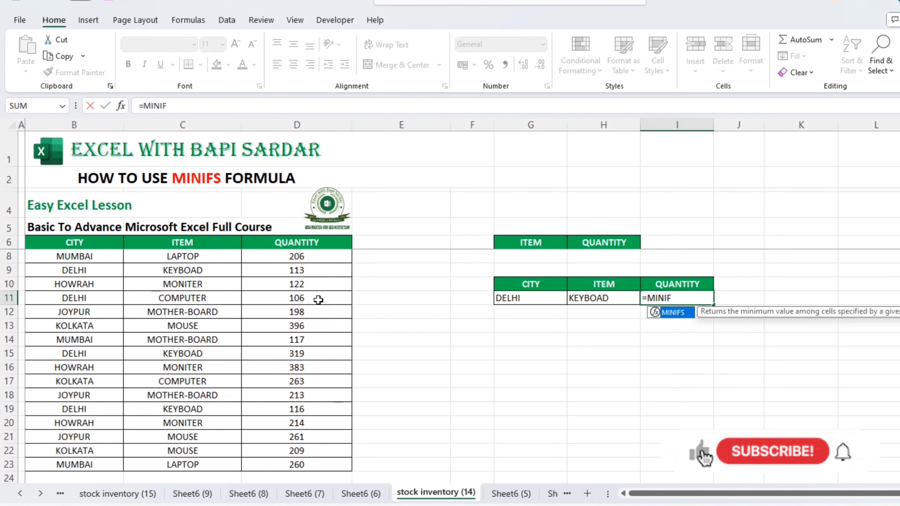
key(Tab)
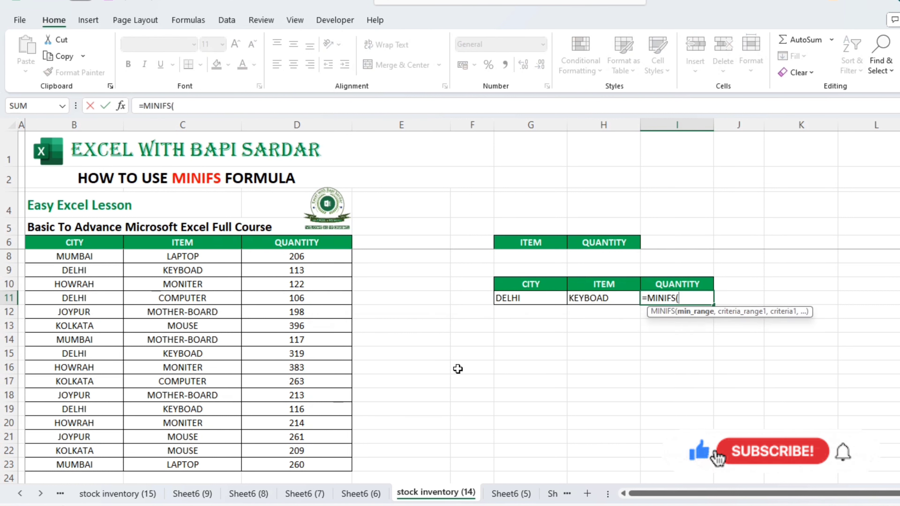
scroll(301, 269, up, 1)
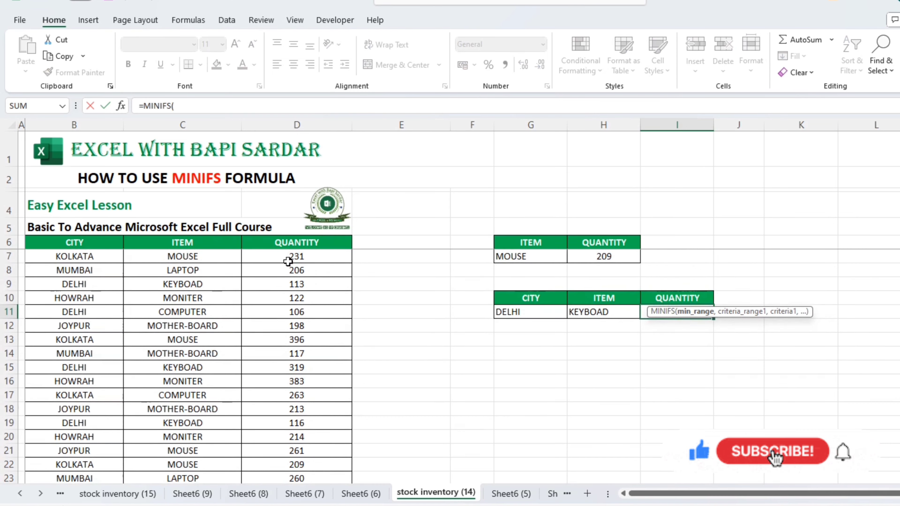
click(287, 256)
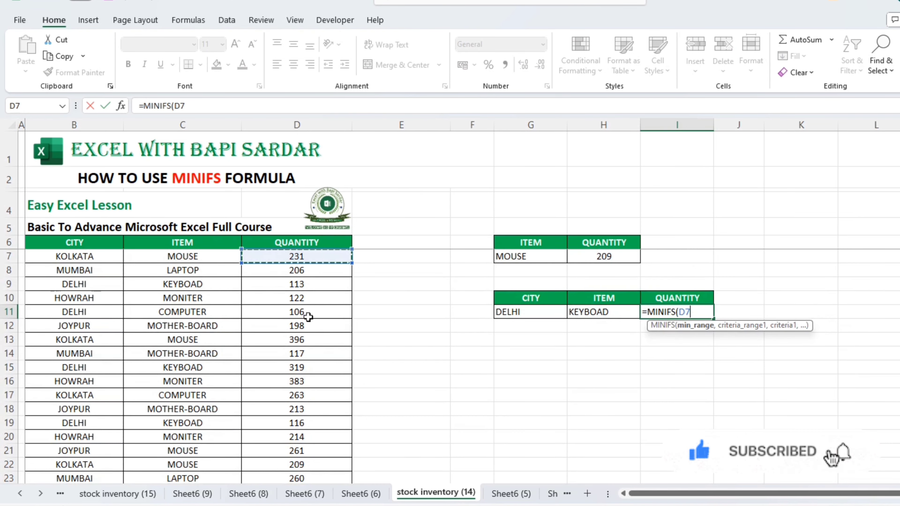
key(ctrl+shift+Down)
text(,)
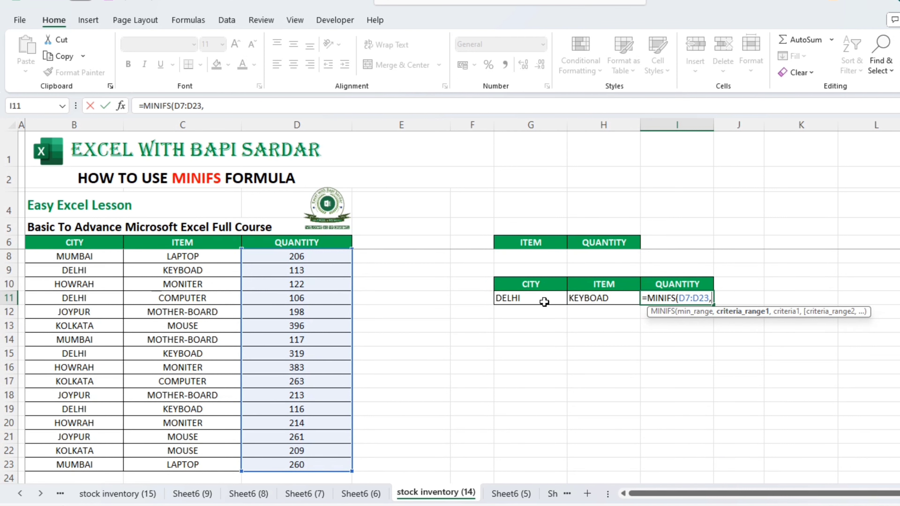
Add the city column B7:B23 as the first criteria range and G11 as its criterion in the I11 formula
scroll(44, 260, up, 1)
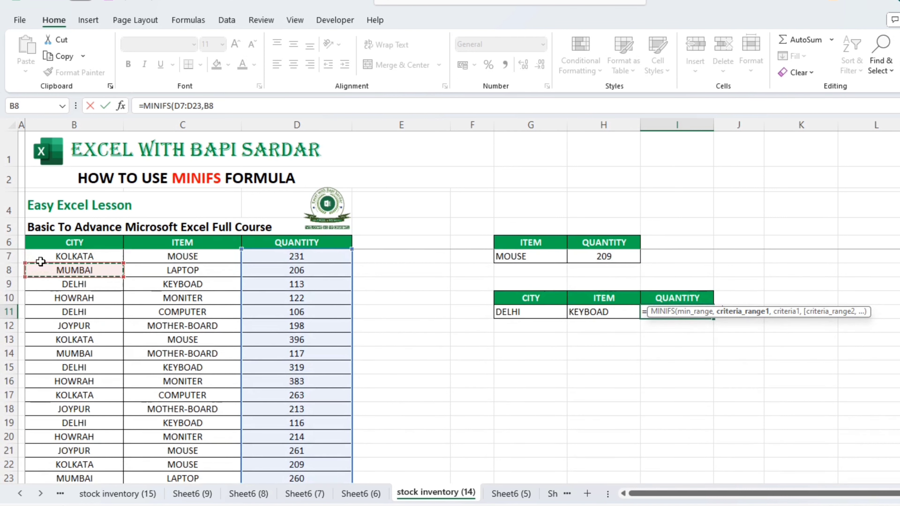
click(47, 256)
key(ctrl+shift+Down)
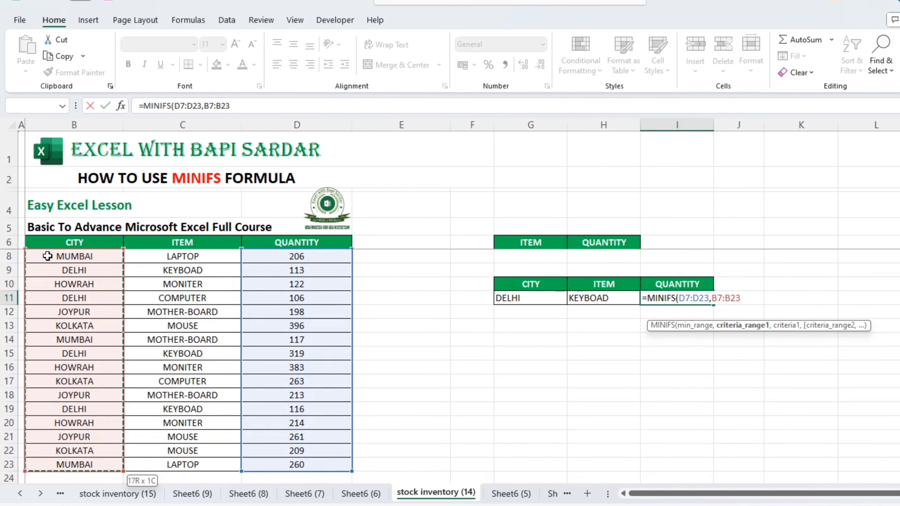
text(,)
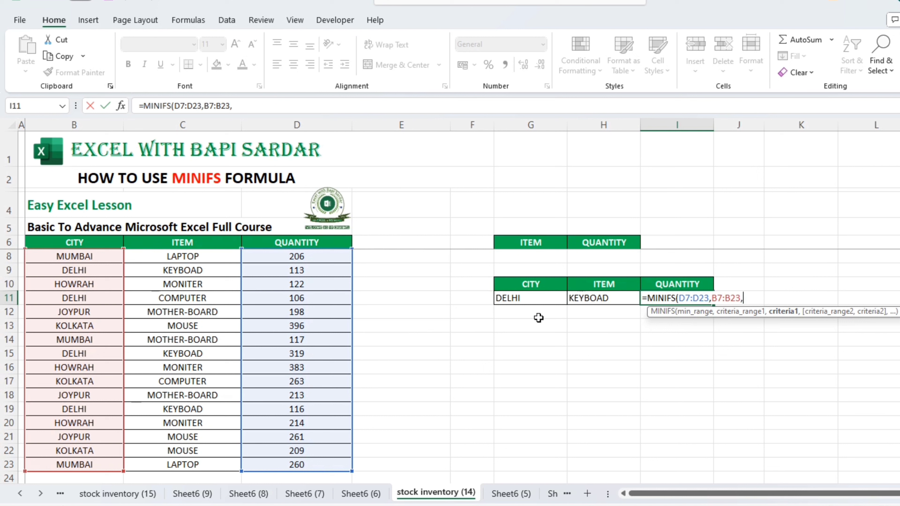
click(519, 298)
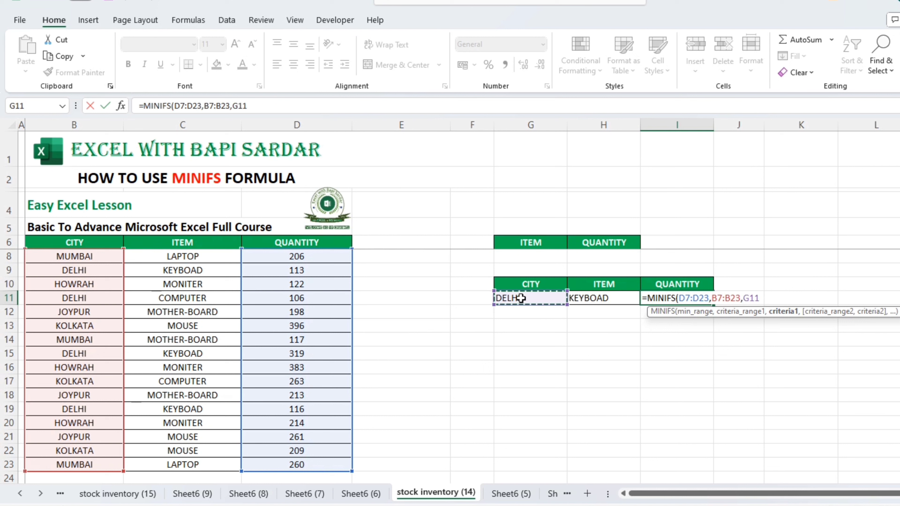
text(,)
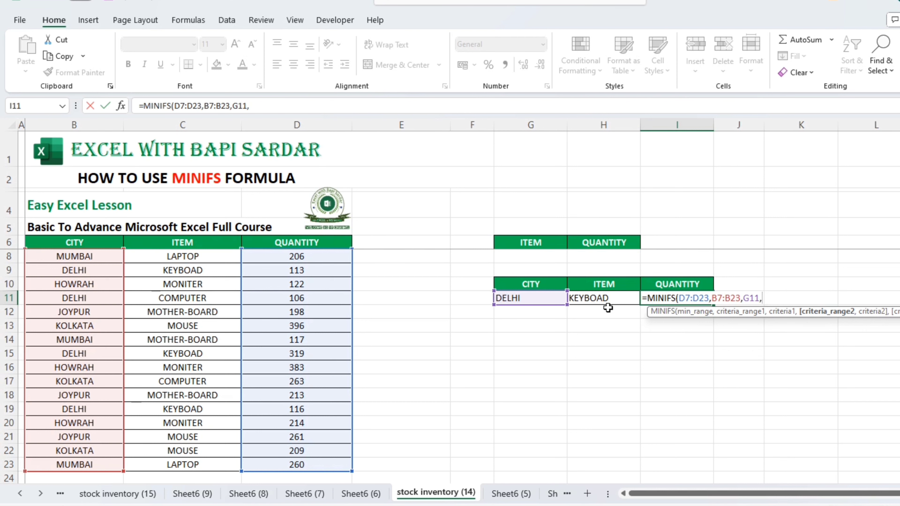
Add the item column C7:C23 as the second criteria range with H11 as its criterion, and complete the I11 formula
scroll(155, 262, up, 1)
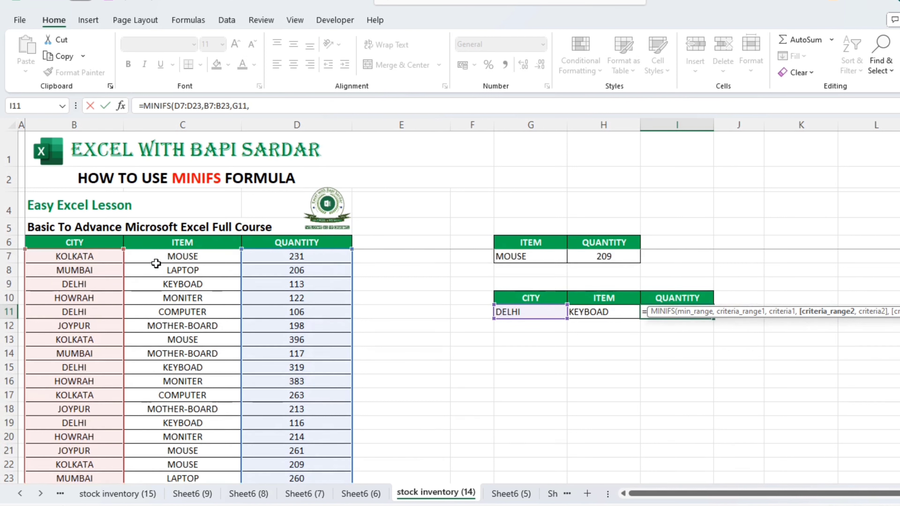
click(161, 261)
key(ctrl+shift+Down)
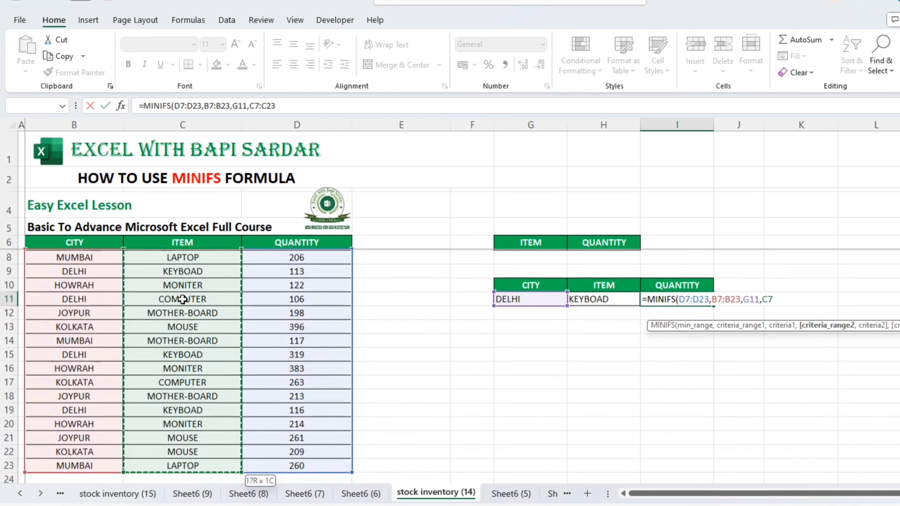
text(,)
scroll(564, 336, up, 1)
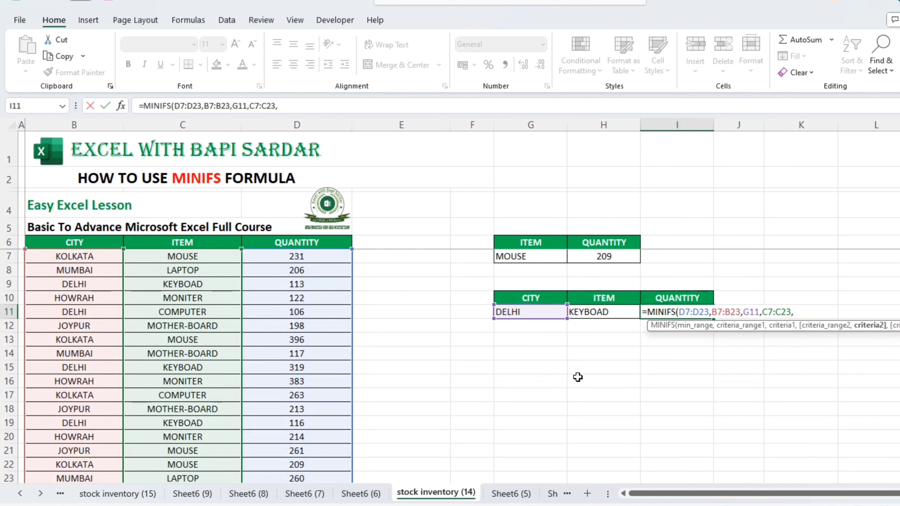
click(595, 311)
text())
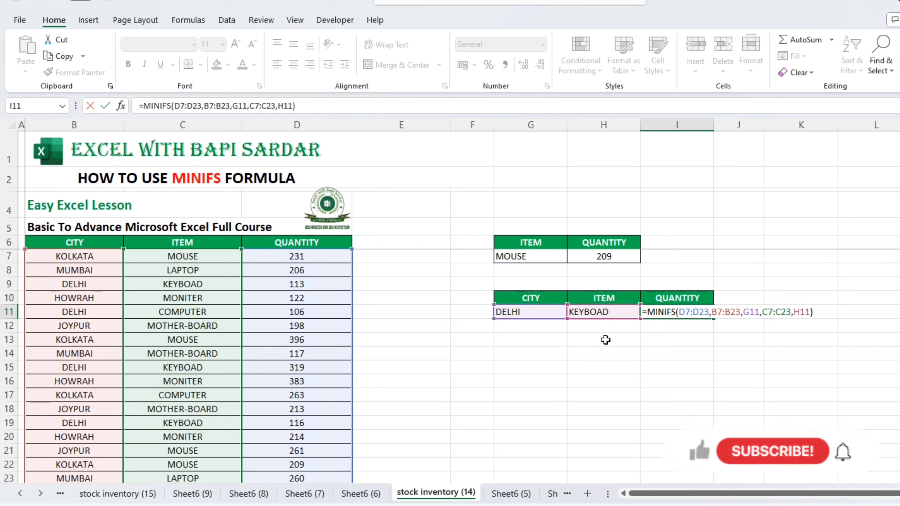
key(Return)
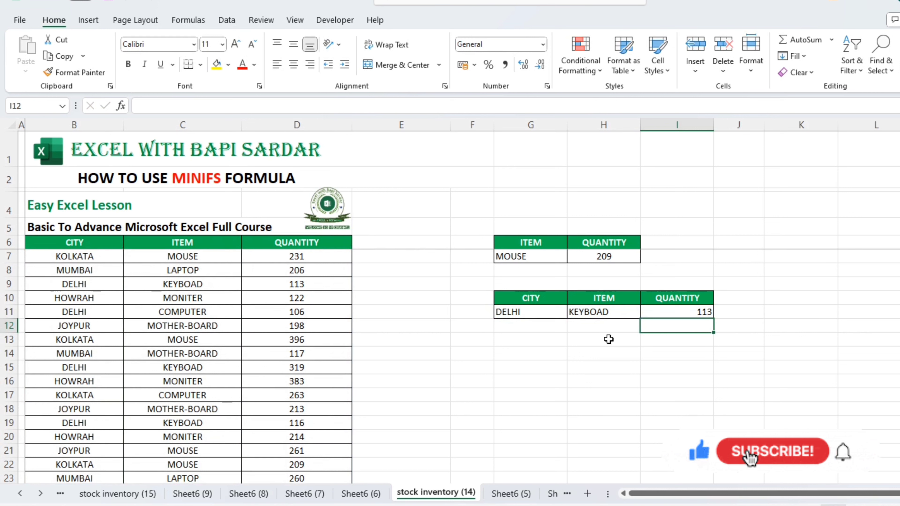
Add filters to header row 6 and show only the DELHI rows in the CITY column
click(9, 242)
key(ctrl+shift+l)
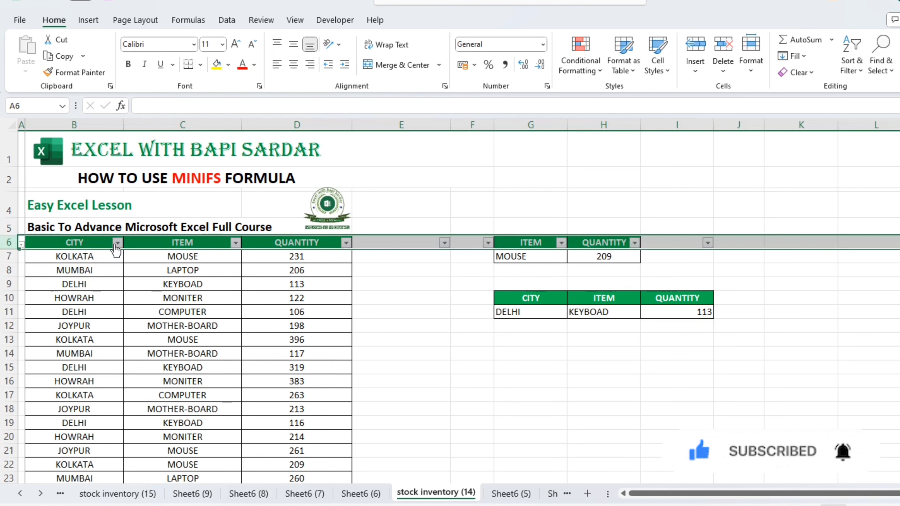
click(117, 243)
click(160, 383)
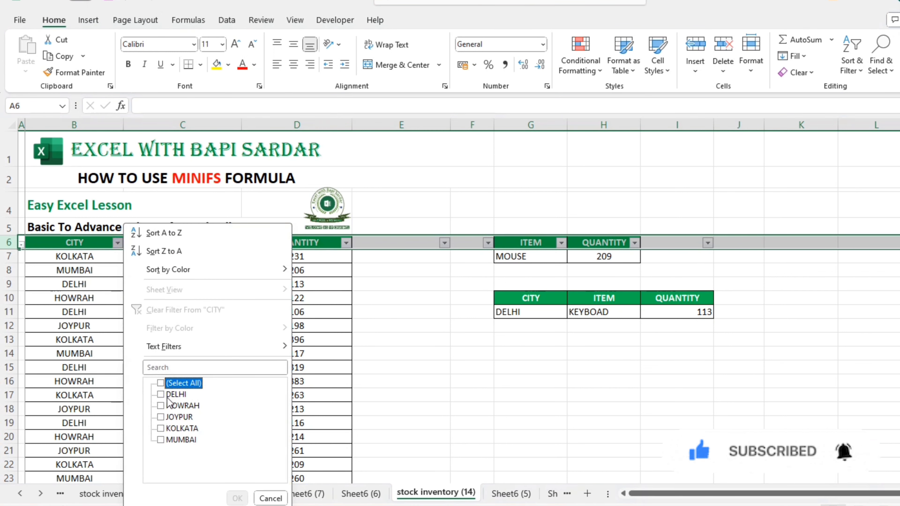
click(174, 394)
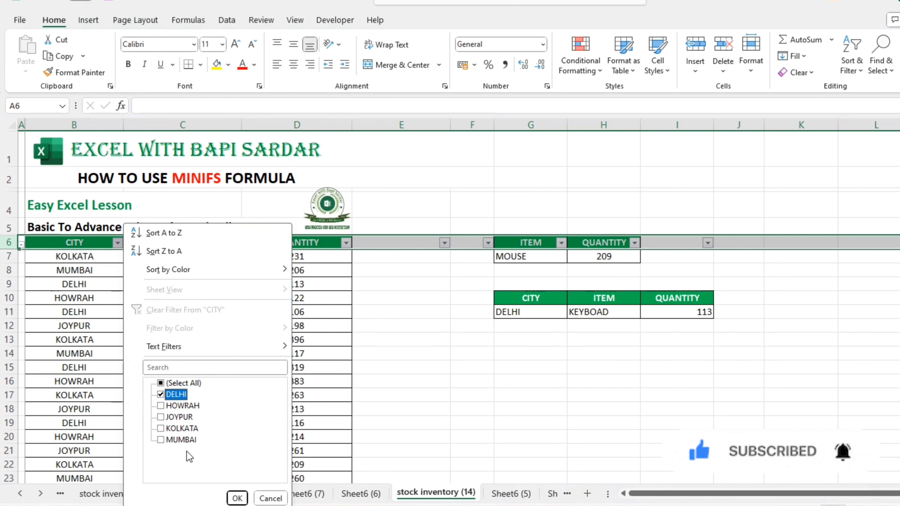
click(237, 498)
drag(248, 256, 297, 298)
click(215, 352)
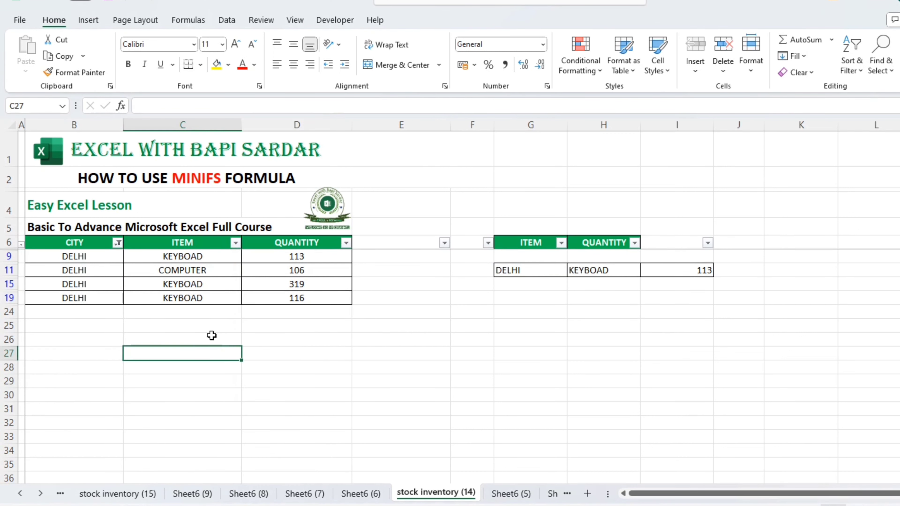
Filter the ITEM column to KEYBOAD to check the lowest quantity, and remove the filters from the header row
click(235, 243)
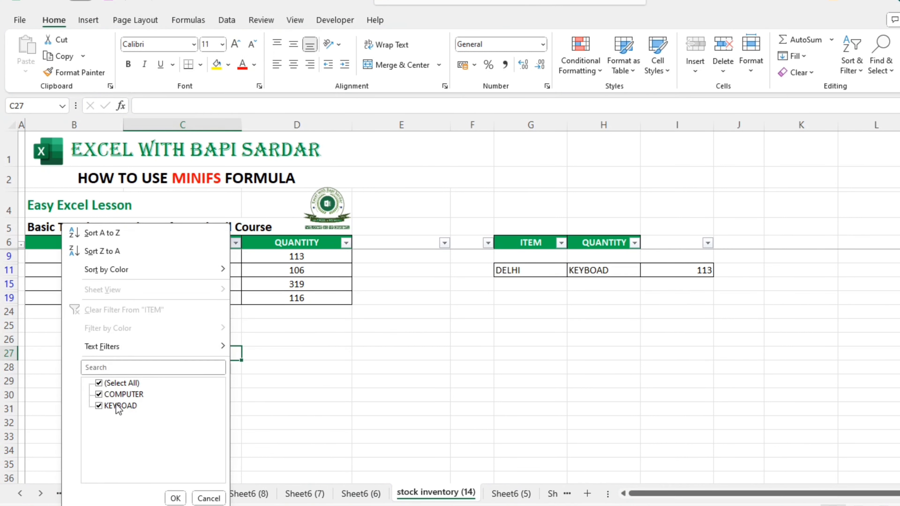
click(108, 395)
click(175, 498)
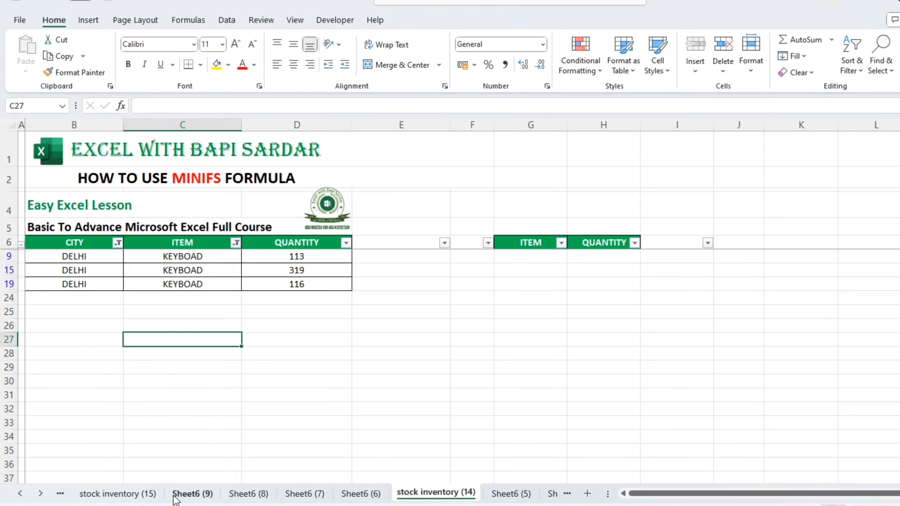
click(292, 252)
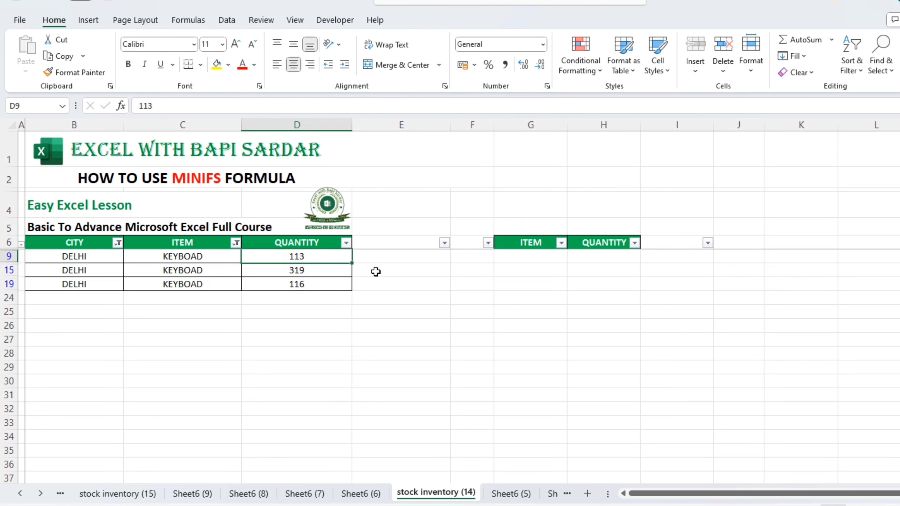
key(ctrl+shift+l)
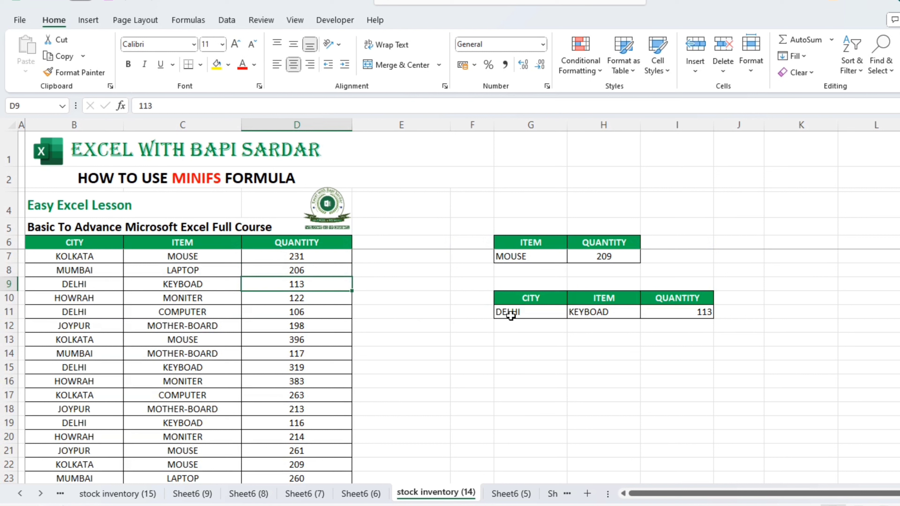
Change the lookup criteria to city KOLKATA in G11 and item COMPUTER in H11
click(510, 315)
text(KOLK)
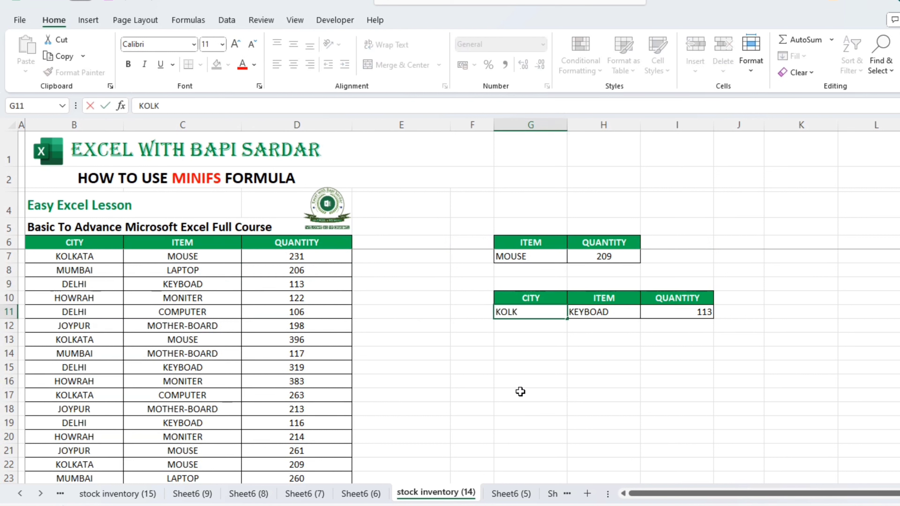
text(ATA)
key(Tab)
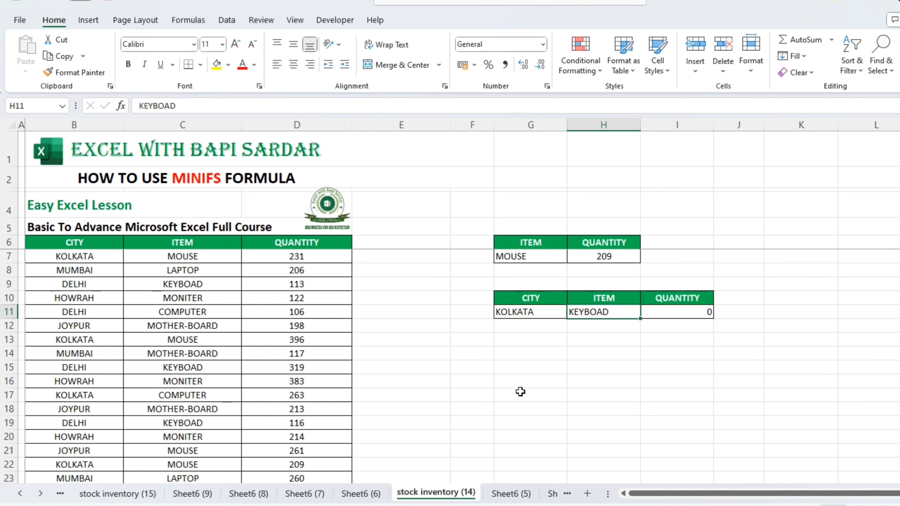
text(COMPUTER)
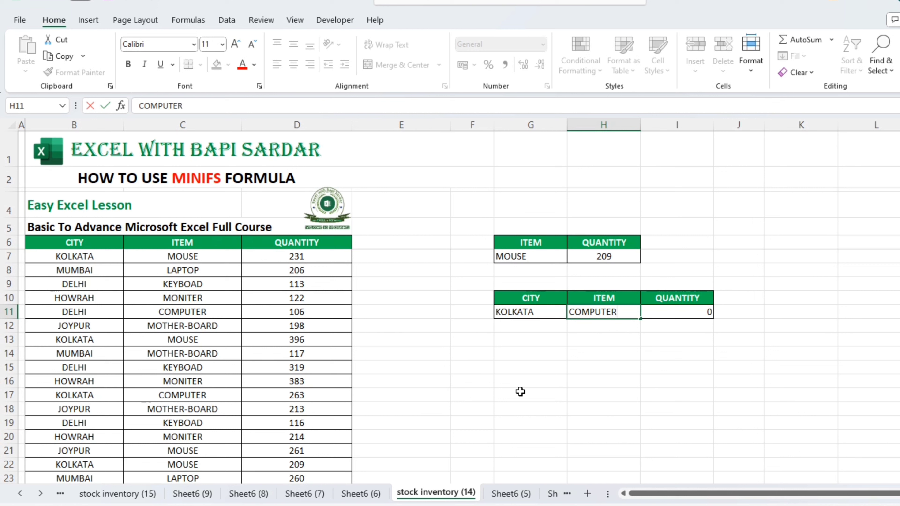
key(Return)
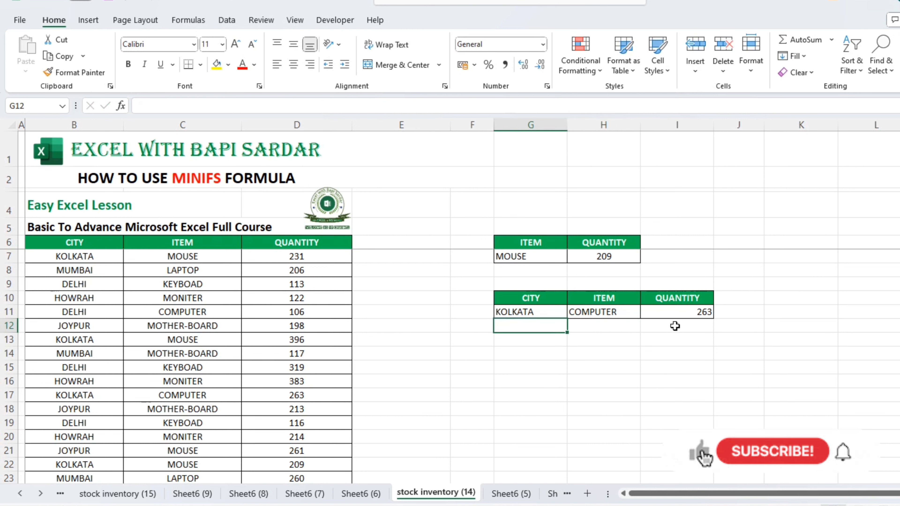
Turn on filters for header row 6 and limit the CITY column to KOLKATA
click(2, 243)
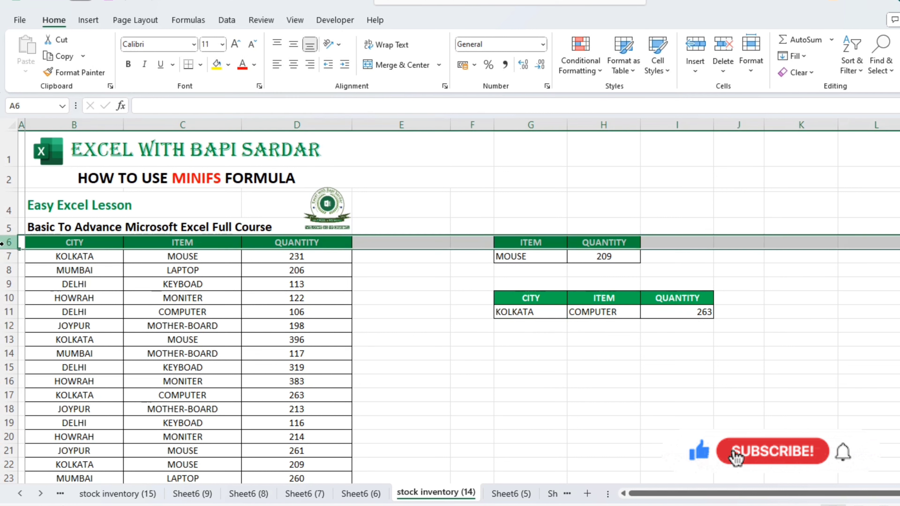
key(ctrl+shift+l)
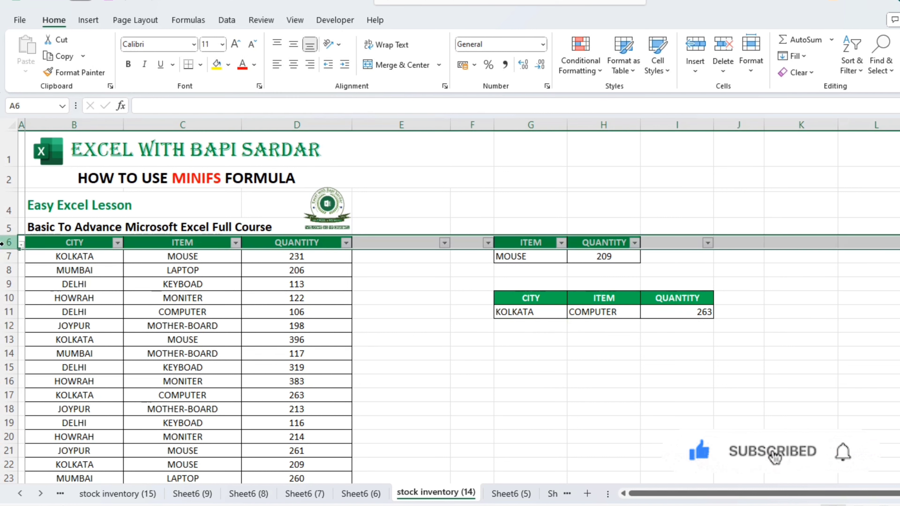
click(117, 242)
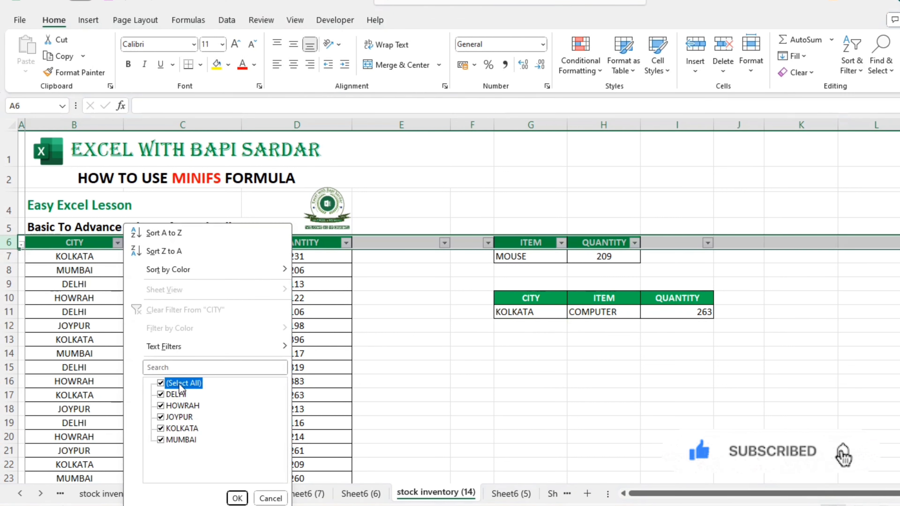
click(181, 384)
click(177, 429)
click(237, 498)
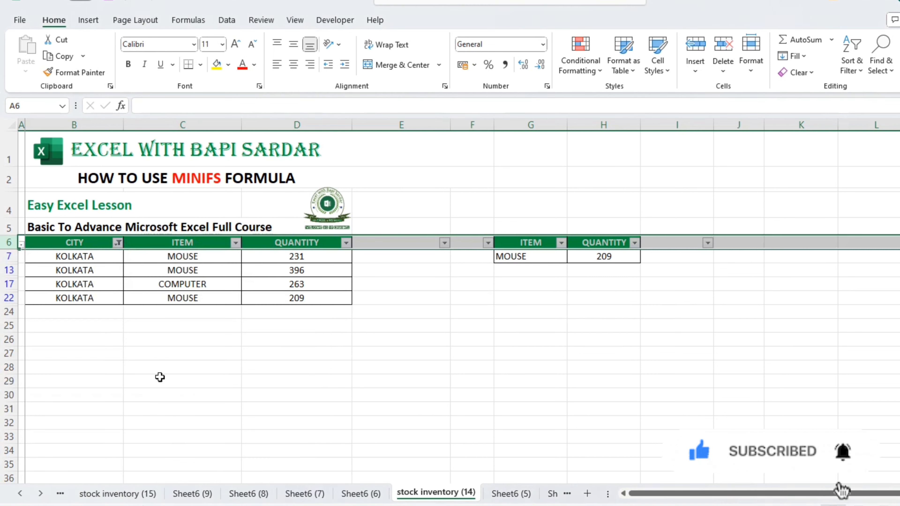
Filter the ITEM column to COMPUTER only, excluding MOUSE
click(235, 243)
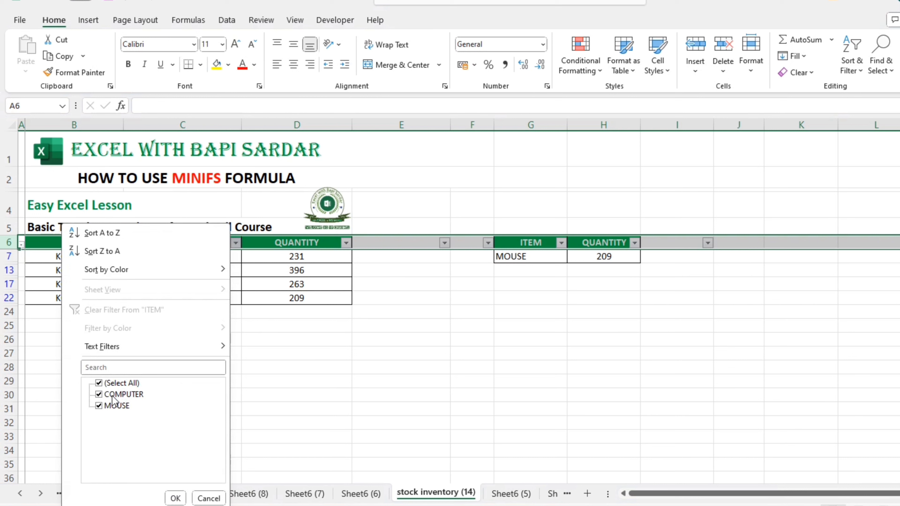
click(103, 399)
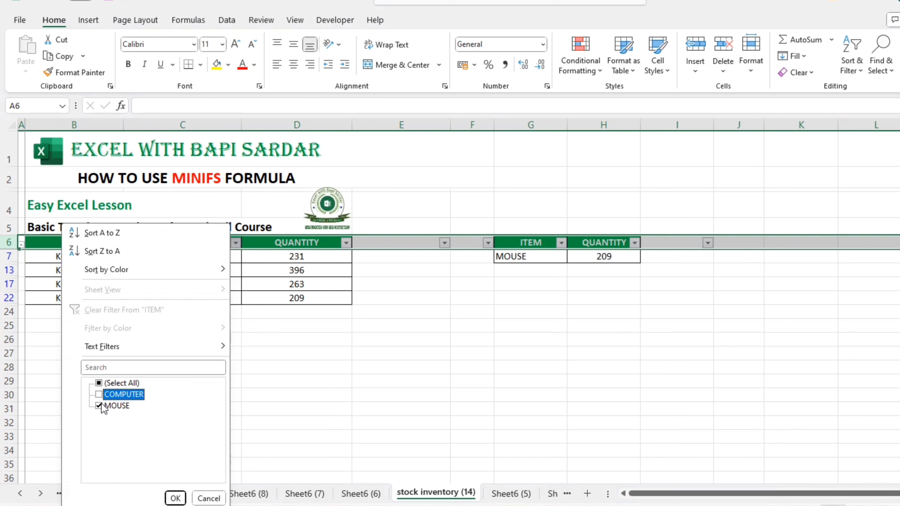
click(102, 395)
click(104, 406)
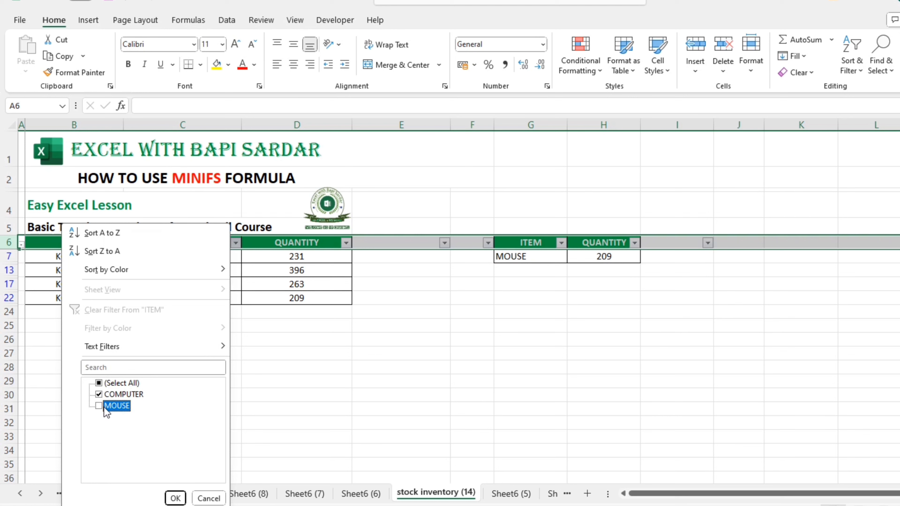
click(175, 498)
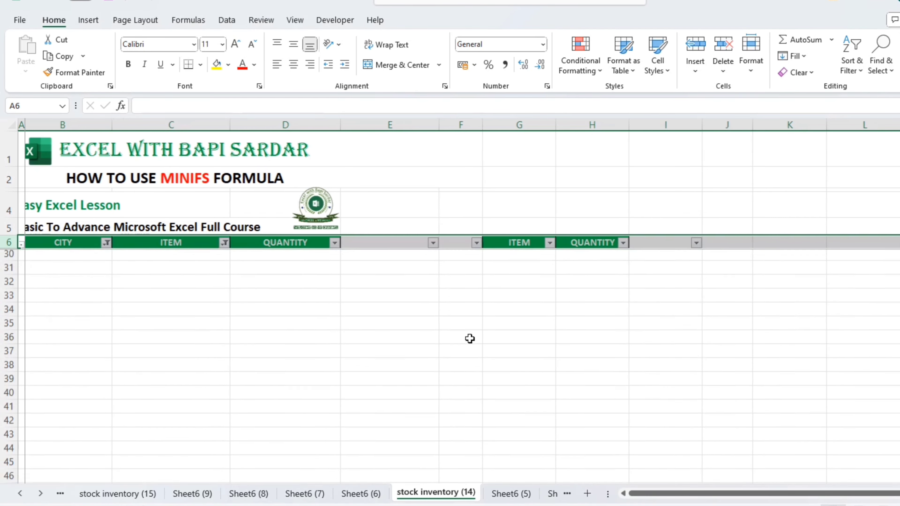